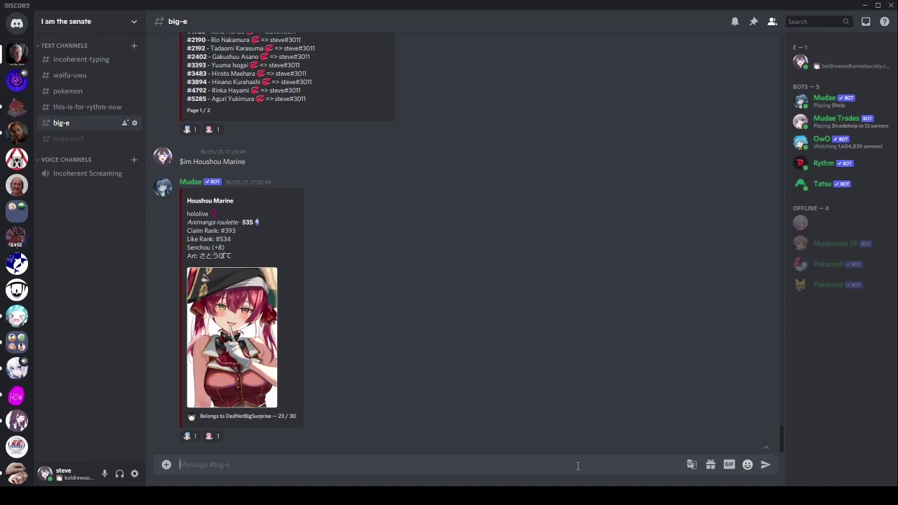
Step: Send $ll in #big-e so Mudae posts your 16-page Liked Characters list
text($ll)
key(Return)
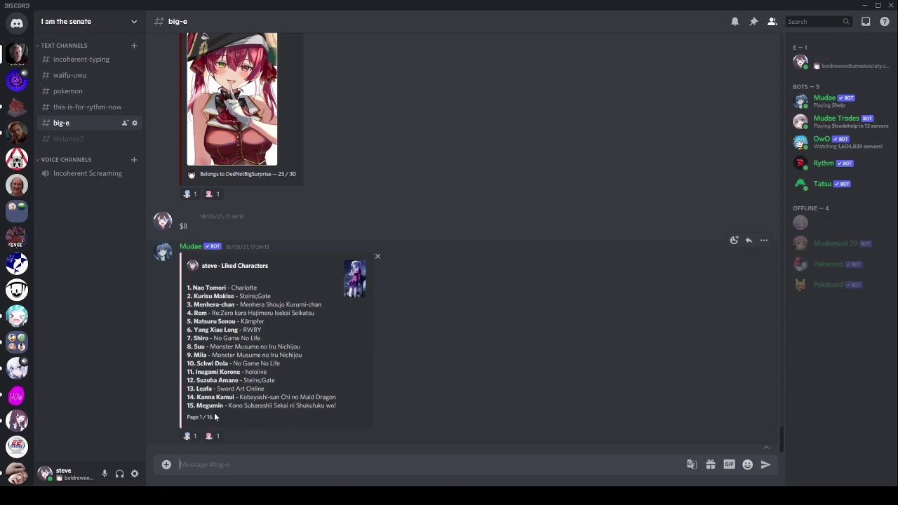
Step: Send $llo, $llo- and $llu to list liked characters with owners, claimed by others, and unclaimed
text($llo)
key(Return)
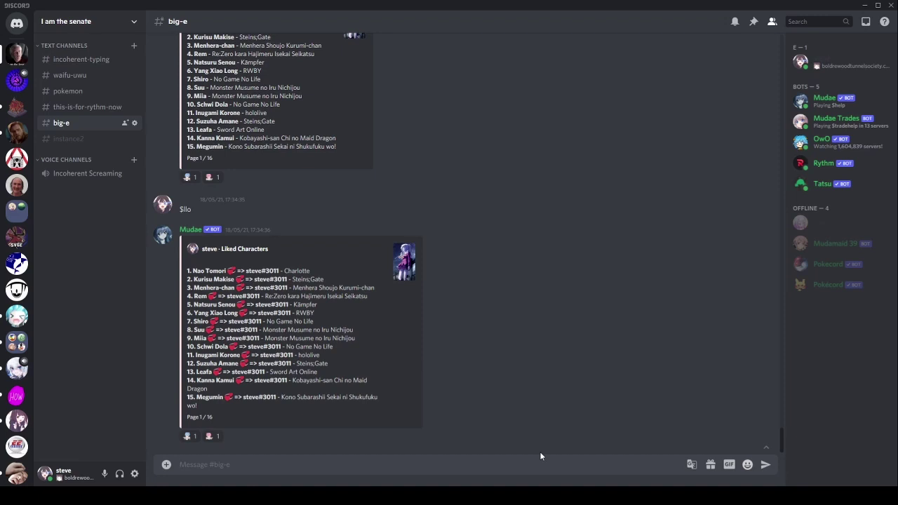
text($llo-)
key(Return)
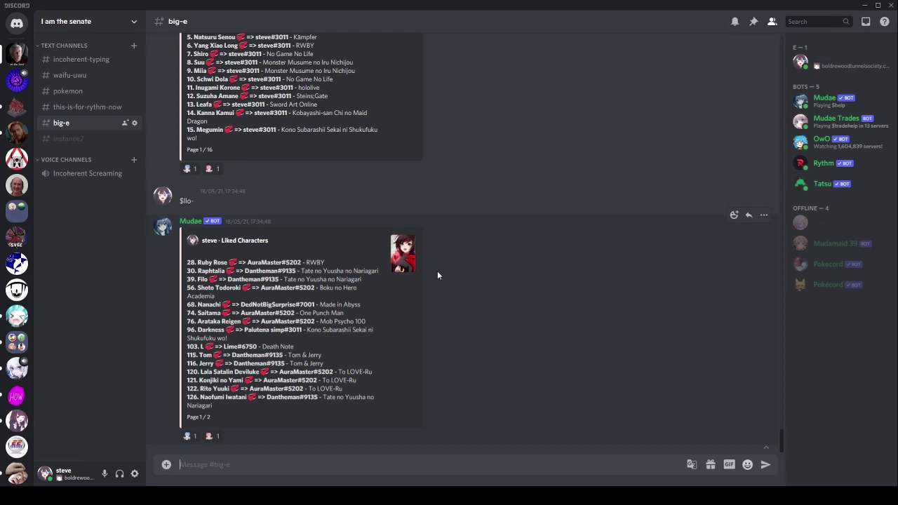
text($llu)
key(Return)
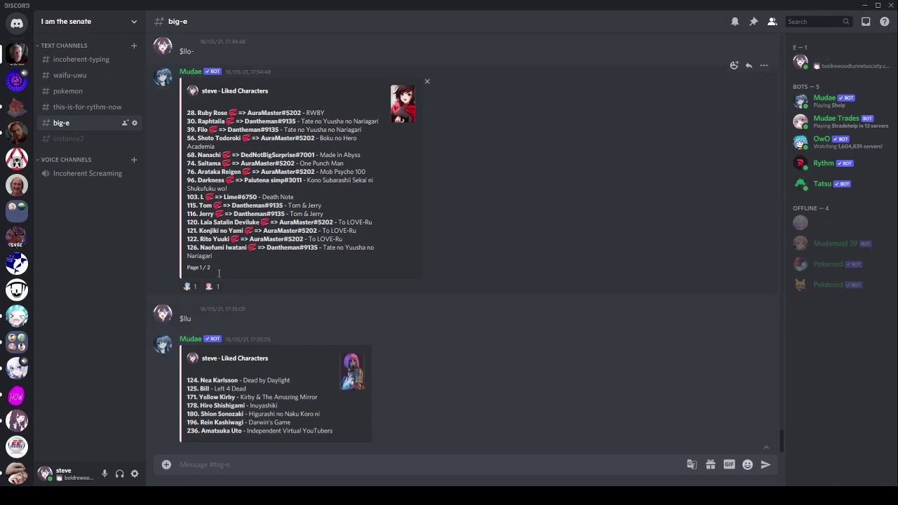
drag(200, 240, 230, 239)
click(222, 109)
click(866, 26)
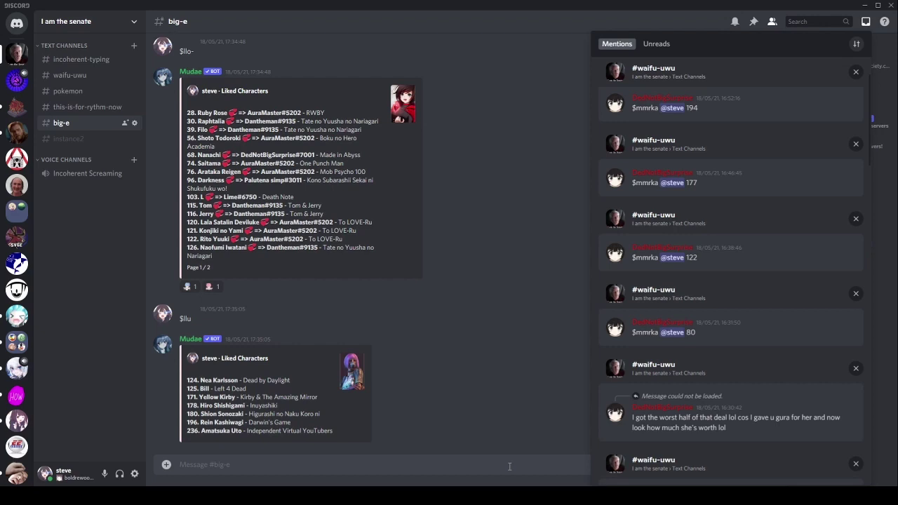
click(550, 467)
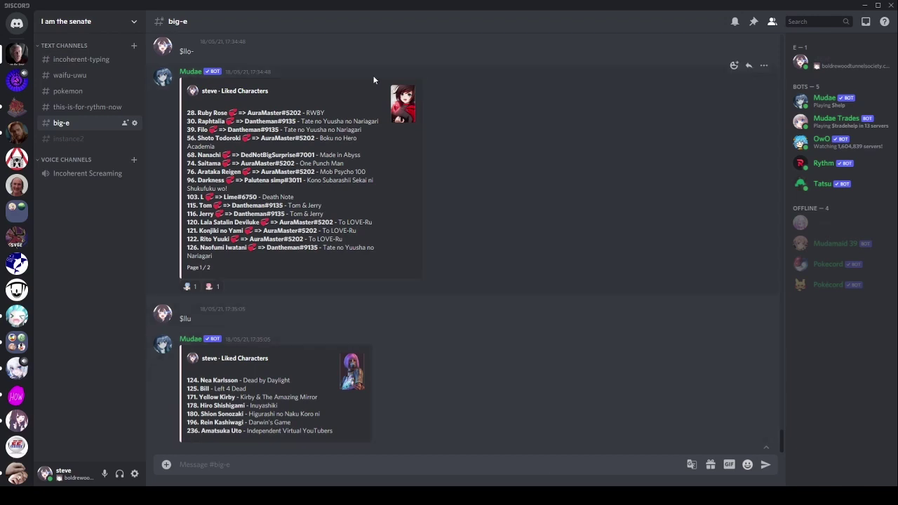
Step: Request the waifu tierlist with $sl, then its $slo and $slo- variants
text($sl)
key(Return)
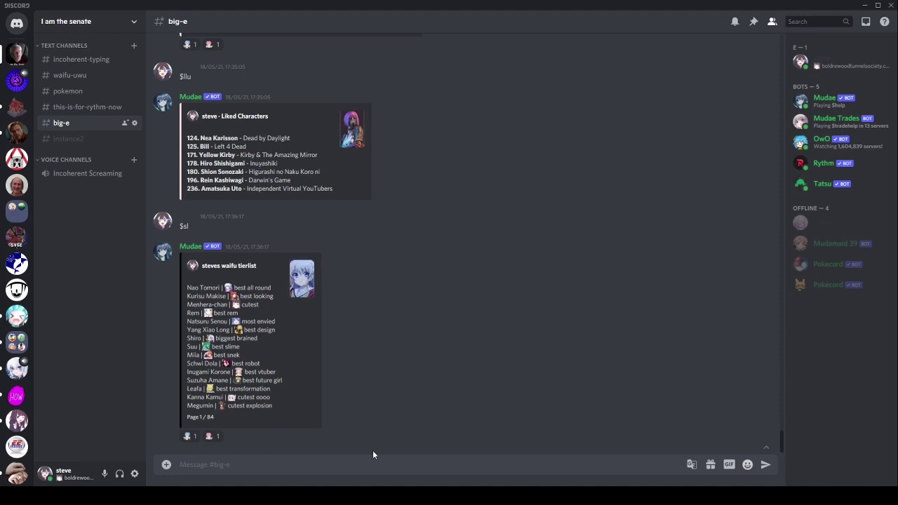
text($slo)
key(Return)
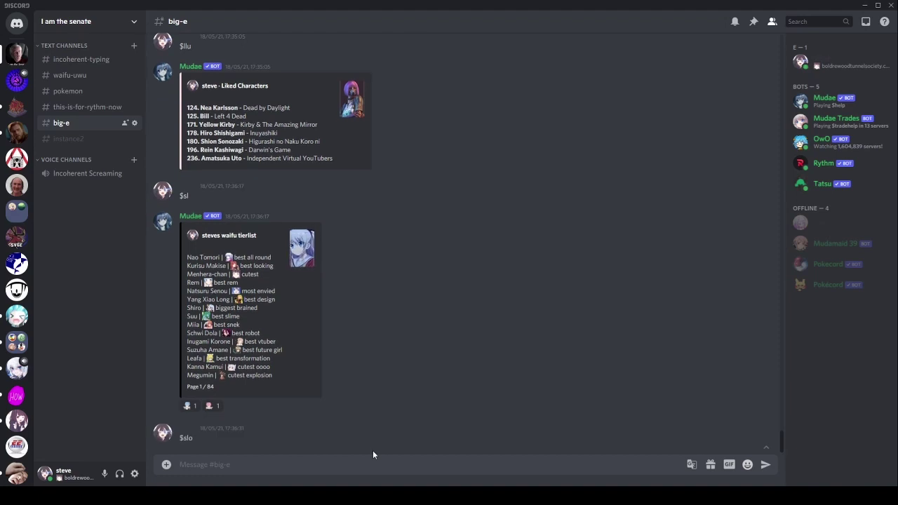
text($slo)
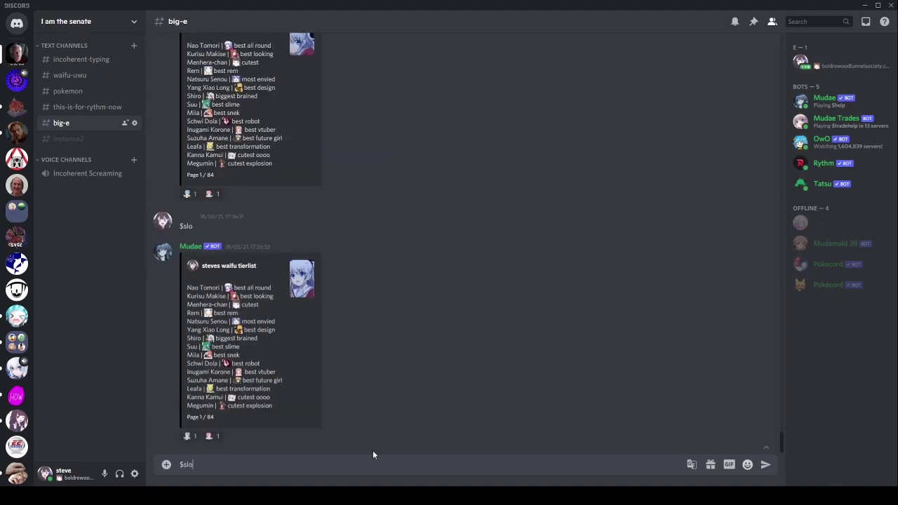
key(Return)
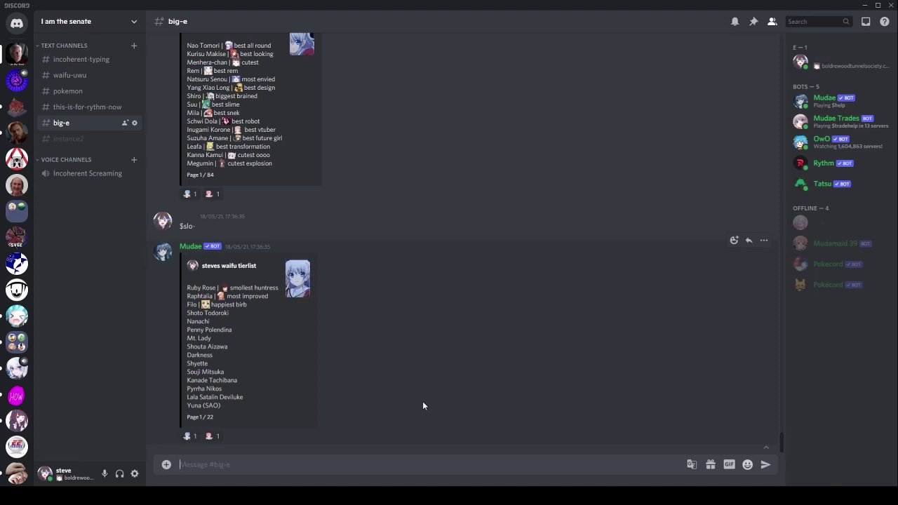
scroll(422, 406, up, 3)
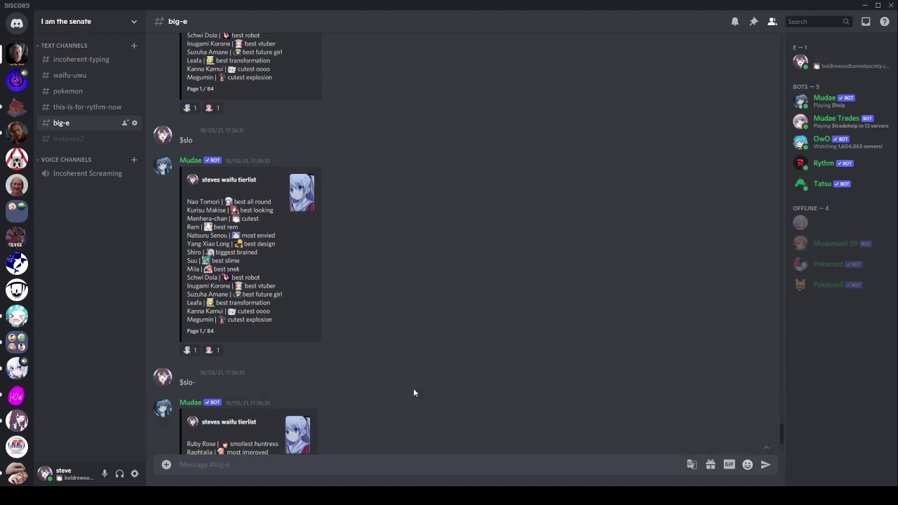
scroll(413, 388, up, 4)
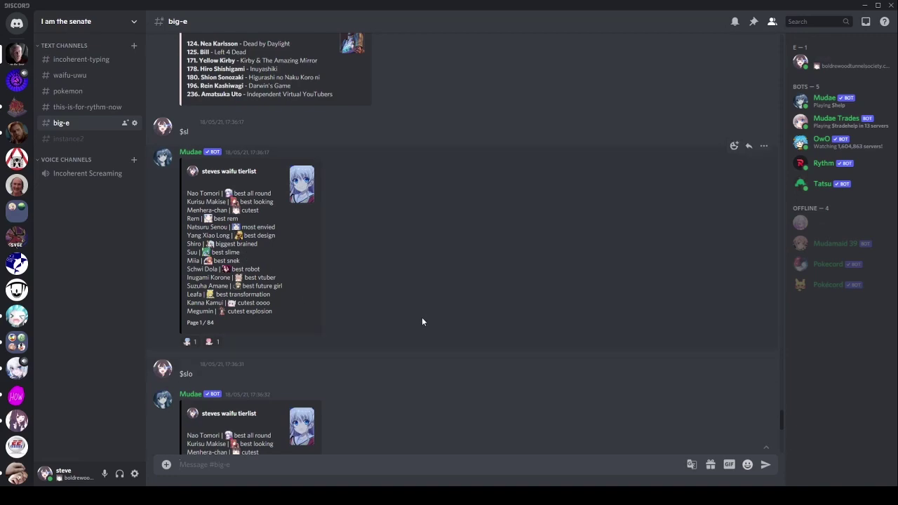
scroll(422, 319, up, 4)
scroll(421, 322, down, 2)
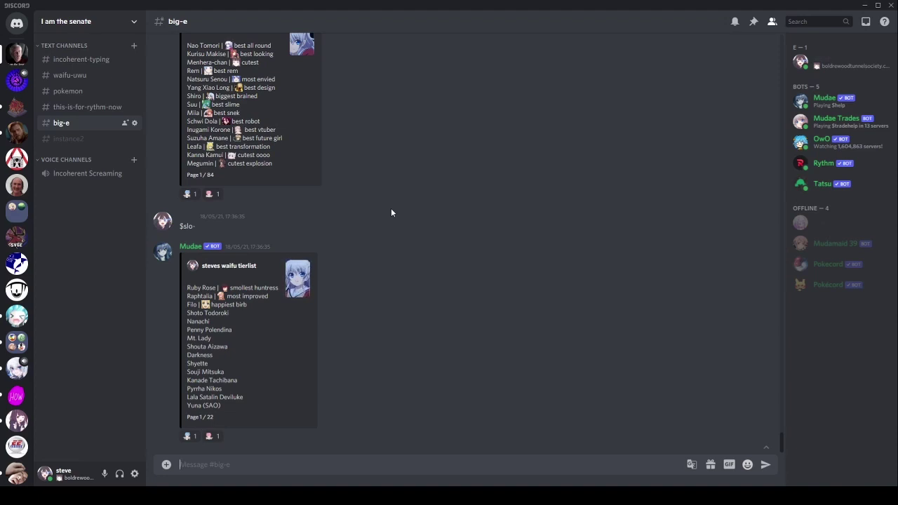
Step: Copy another member's username from an older embed and send $ll with it
click(866, 23)
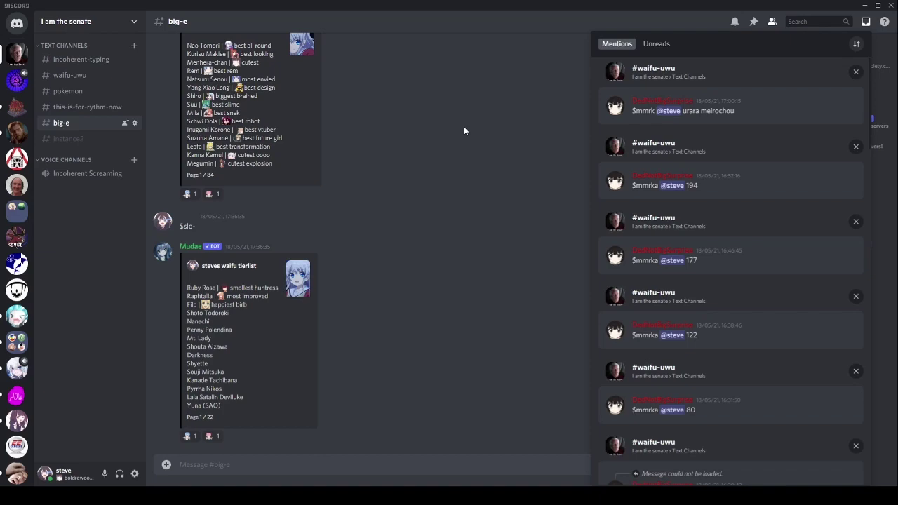
click(453, 184)
scroll(453, 184, up, 10)
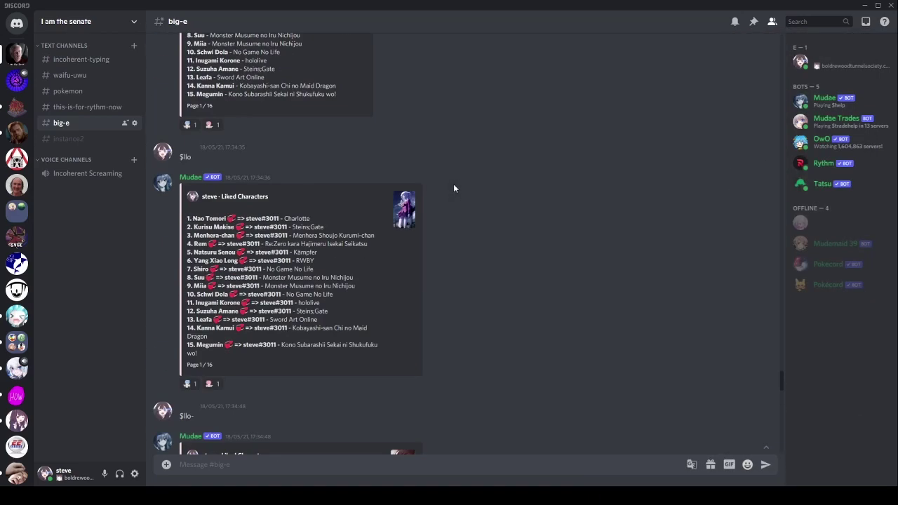
scroll(454, 184, up, 15)
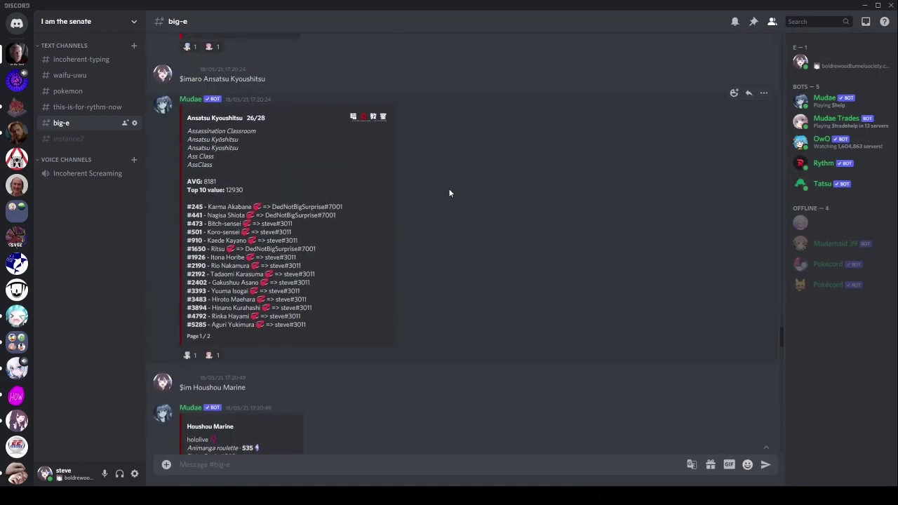
drag(343, 207, 274, 204)
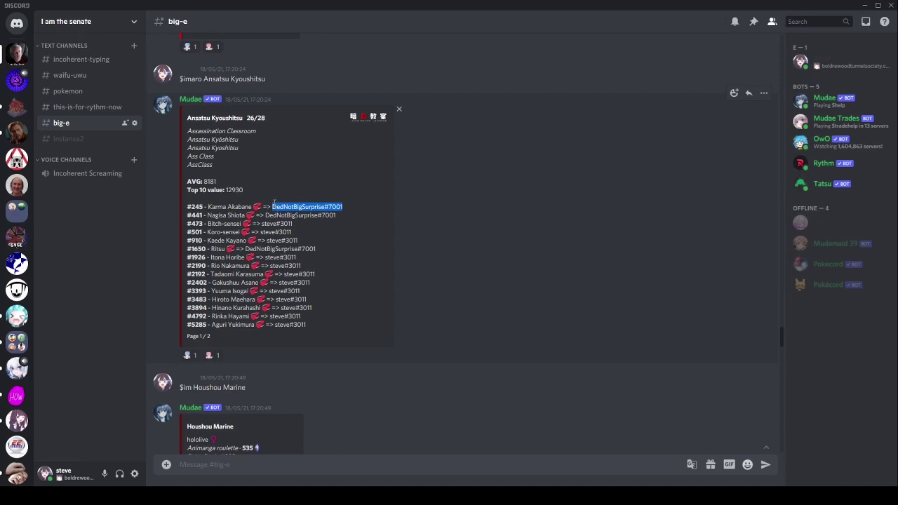
key(ctrl+c)
text($ll)
key(ctrl+v)
key(Return)
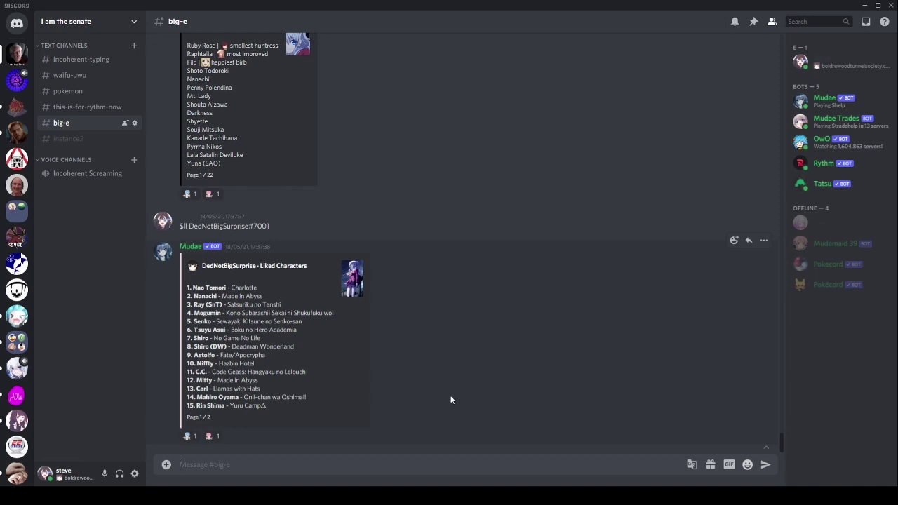
Step: Make your disable and antidisable lists public with $disabledm and check Mudae's DM
text($)
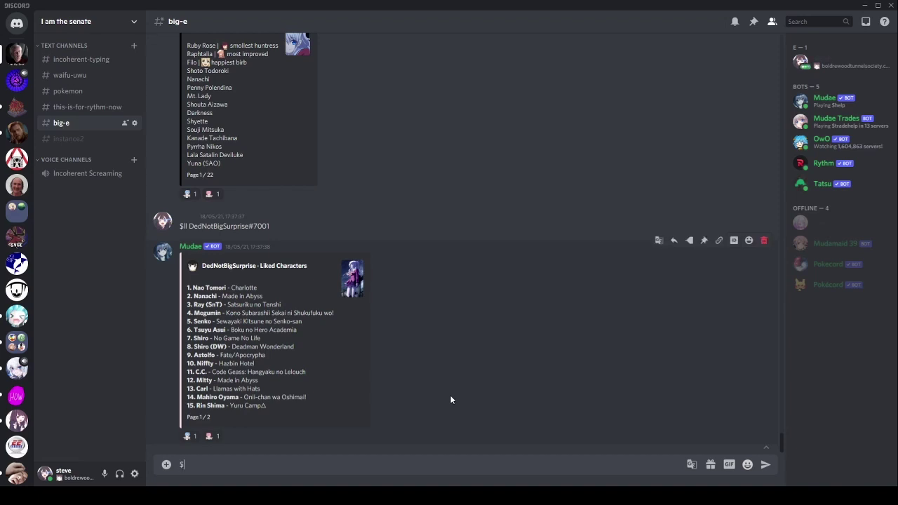
text(disabledm)
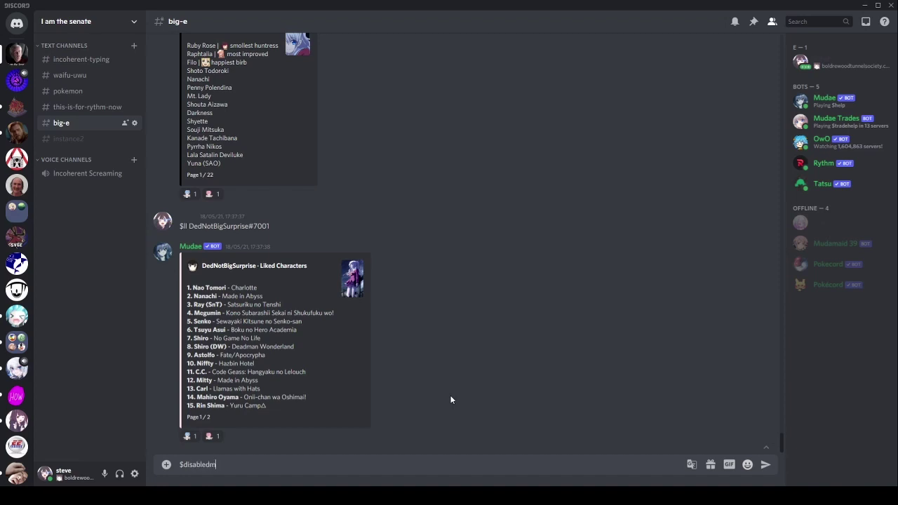
key(Return)
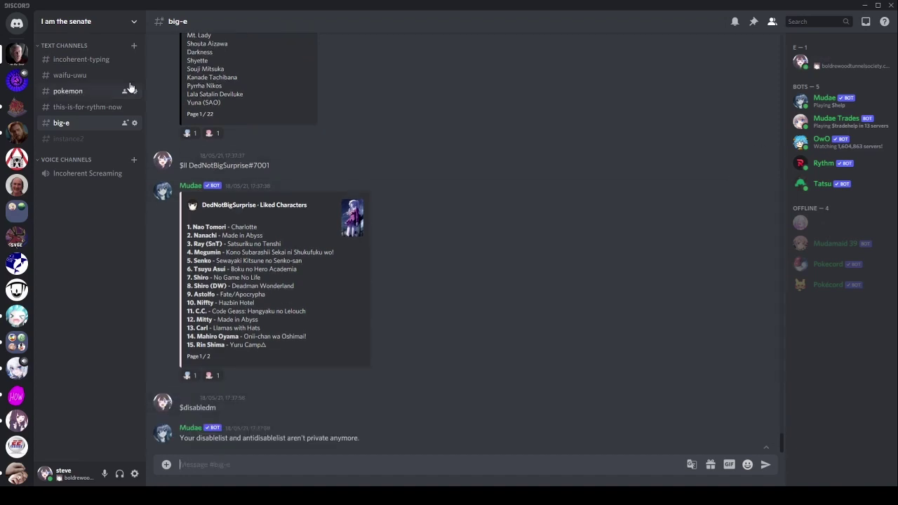
click(17, 23)
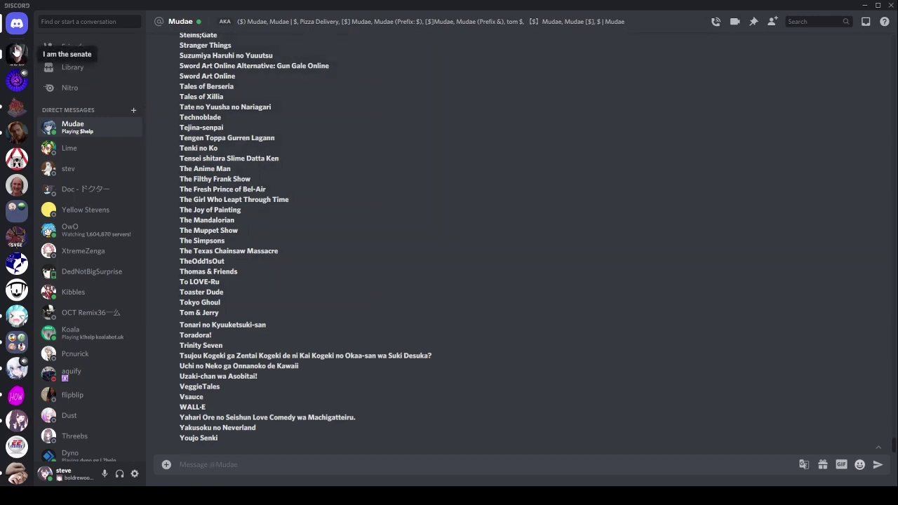
Step: Back in the senate server's big-e, request your 17-page antidisablelist with $adl
click(16, 51)
text($adl)
key(Return)
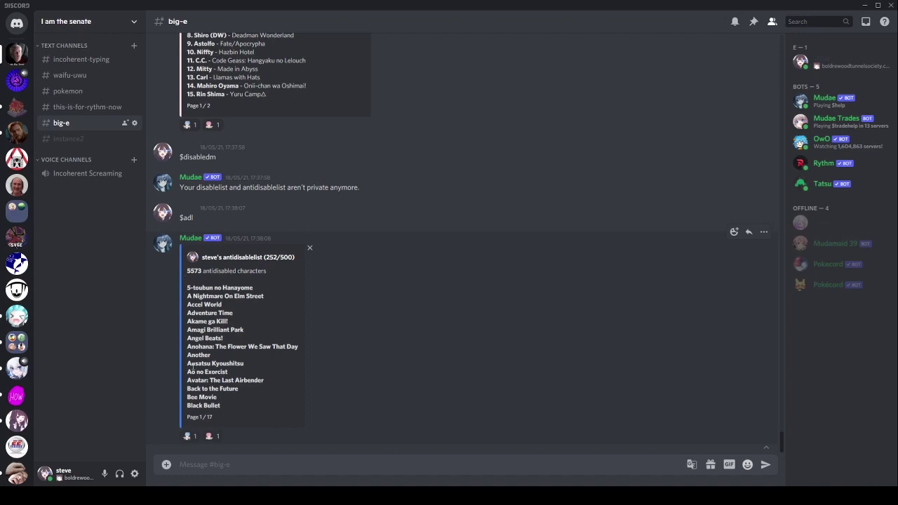
drag(219, 363, 183, 349)
drag(186, 304, 222, 304)
click(399, 347)
scroll(383, 371, up, 3)
Step: Send $adlo-, switch Mudae to gamemode 2, and resend $adl
text($adlo-)
key(Return)
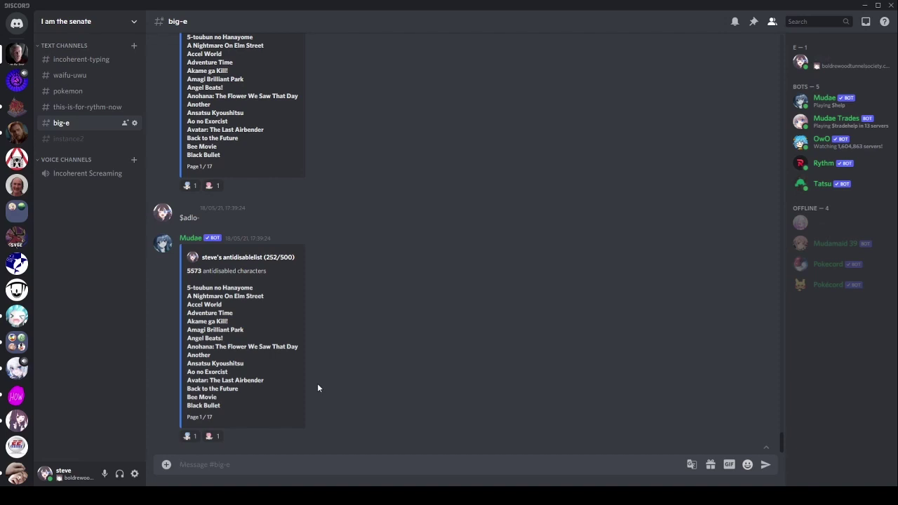
text($gamemode 2)
key(Return)
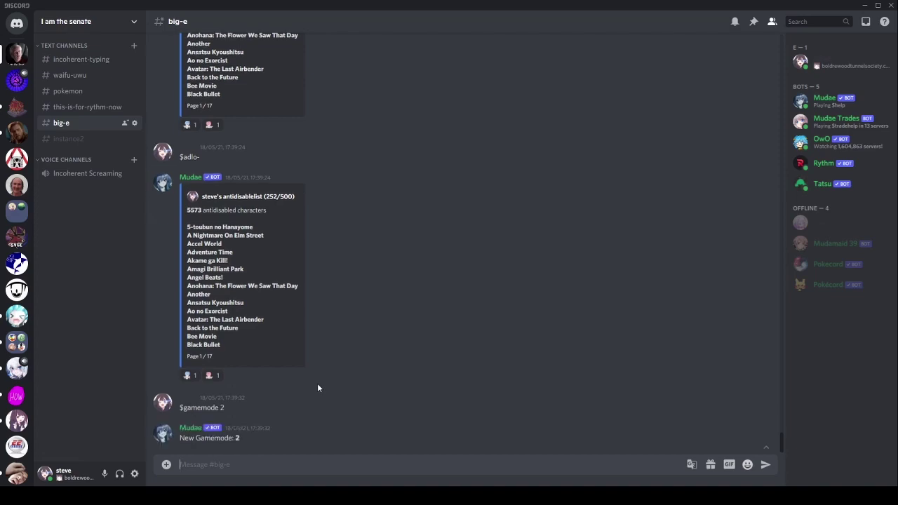
text($adl)
key(Return)
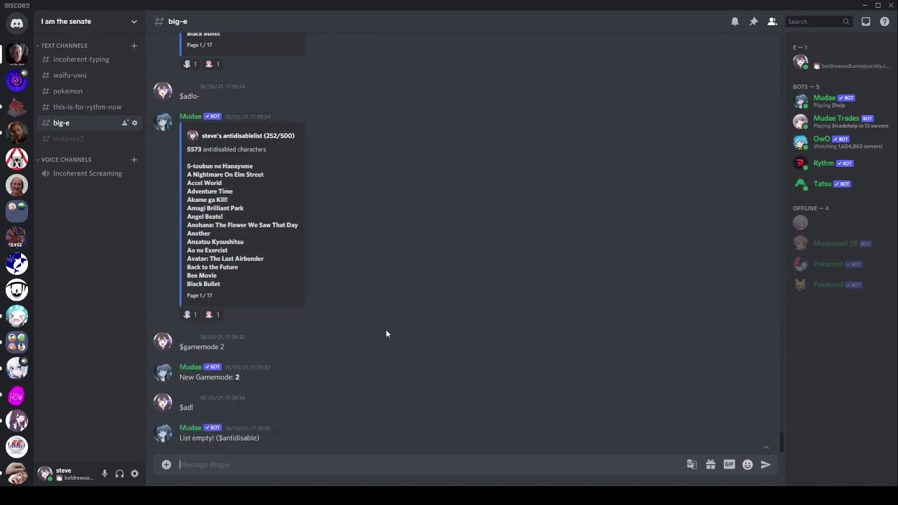
Step: Copy the other member's tag and send $adl with it for their antidisable list
scroll(386, 334, up, 10)
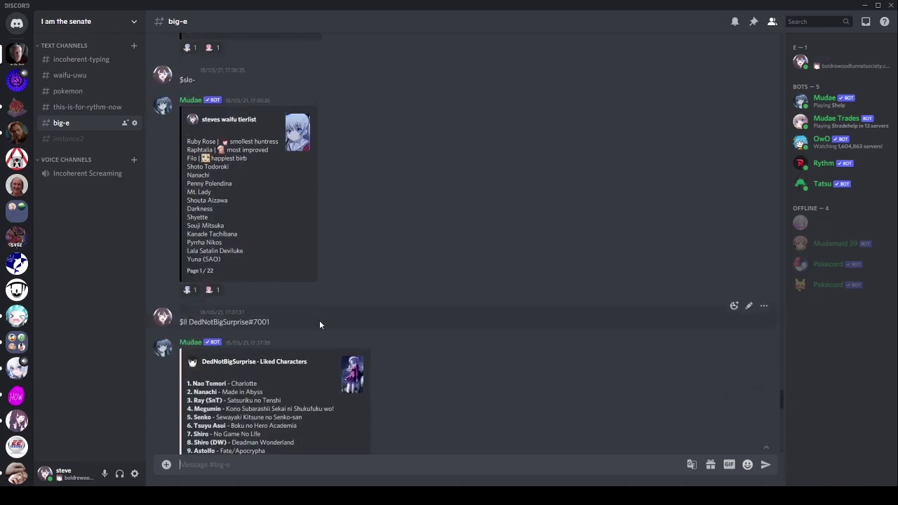
mouse_move(279, 321)
mouse_down()
mouse_move(205, 321)
mouse_move(273, 322)
mouse_up()
click(190, 321)
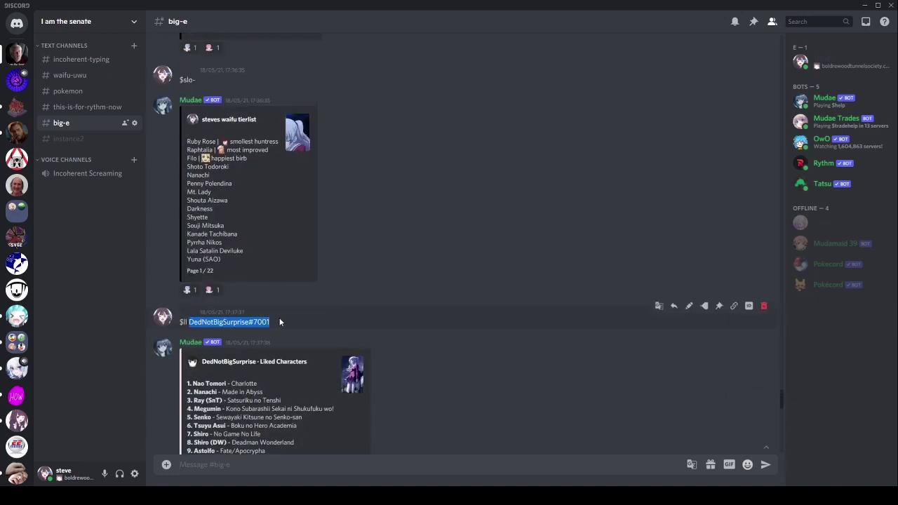
key(ctrl+c)
text($adl)
key(ctrl+v)
key(Return)
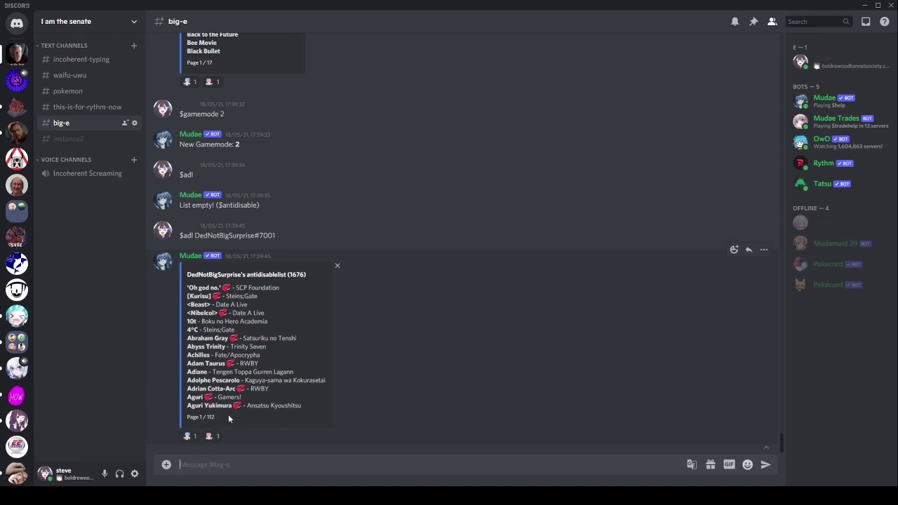
Step: Send $adlo with the member's tag to list their 1676 entries with owners
drag(228, 415, 193, 417)
click(488, 378)
text($adlo)
key(ctrl+v)
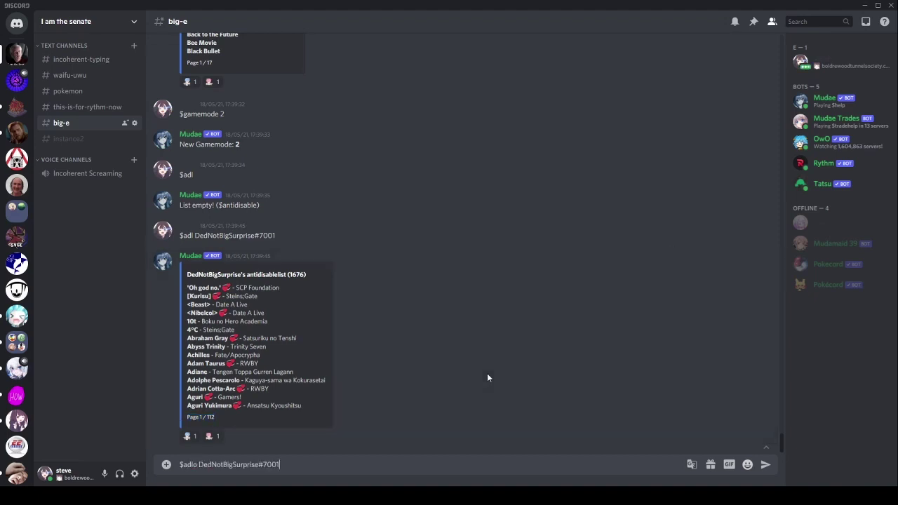
key(Return)
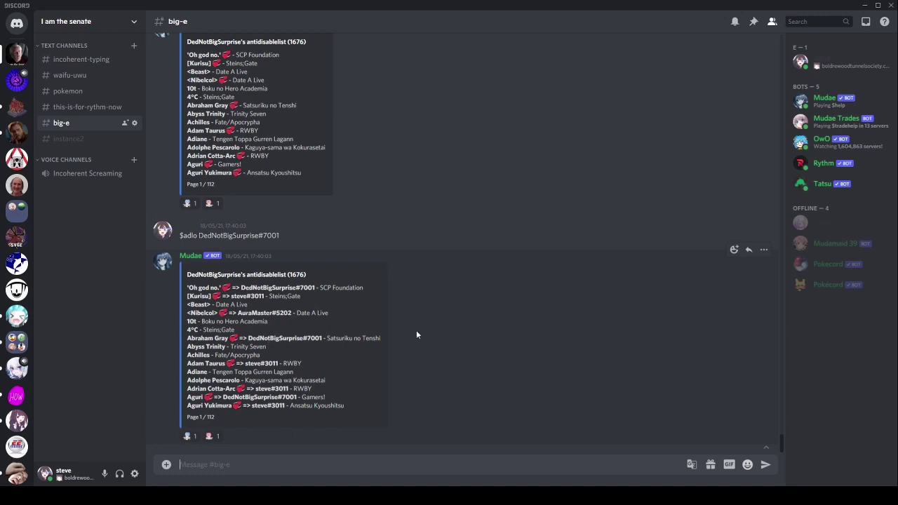
Step: Send $adlo-, $llo- and $adlo+ for the member, ending with their 702 unowned characters
text($adlo-)
key(ctrl+v)
key(Return)
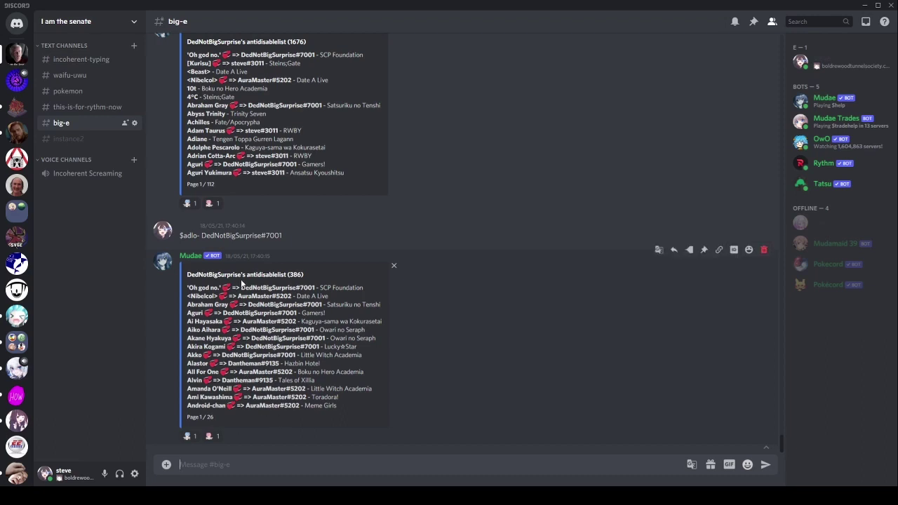
text($llo-)
key(ctrl+v)
key(Return)
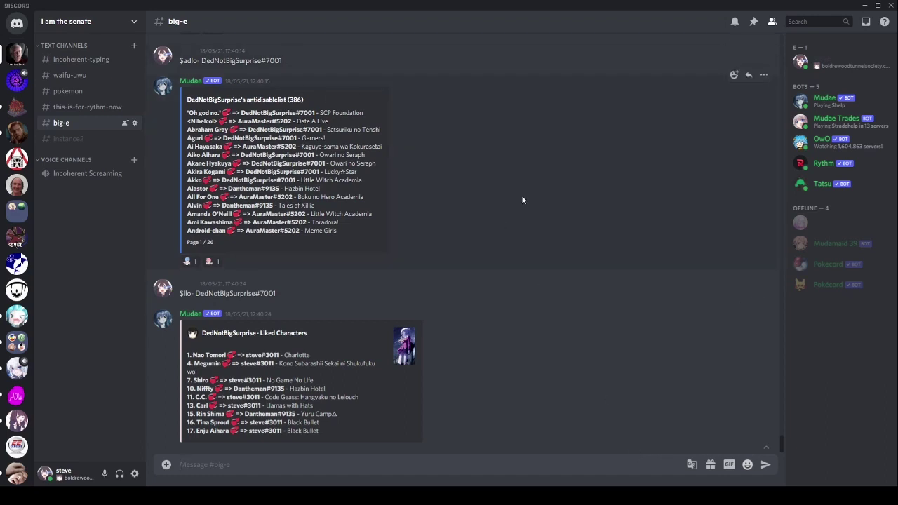
text($adlo+)
key(Return)
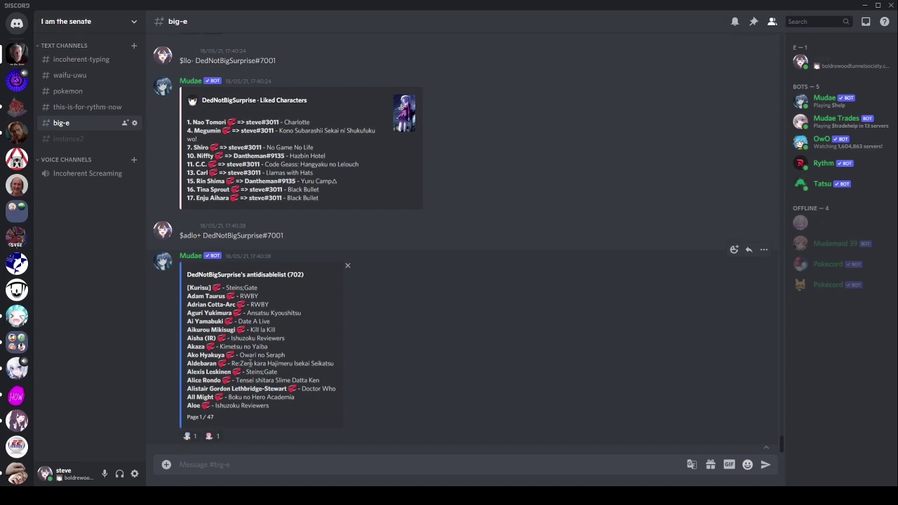
Step: Send $adlro+ alone (List empty!), then with the member's tag for the rank-sorted list
drag(190, 355, 312, 361)
click(267, 355)
text($adlro+)
key(Return)
text($adlro+)
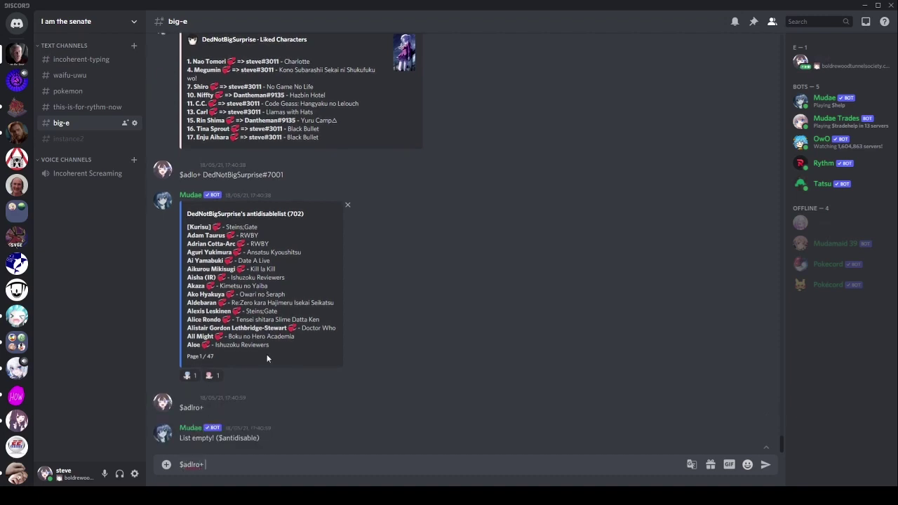
key(ctrl+v)
key(Return)
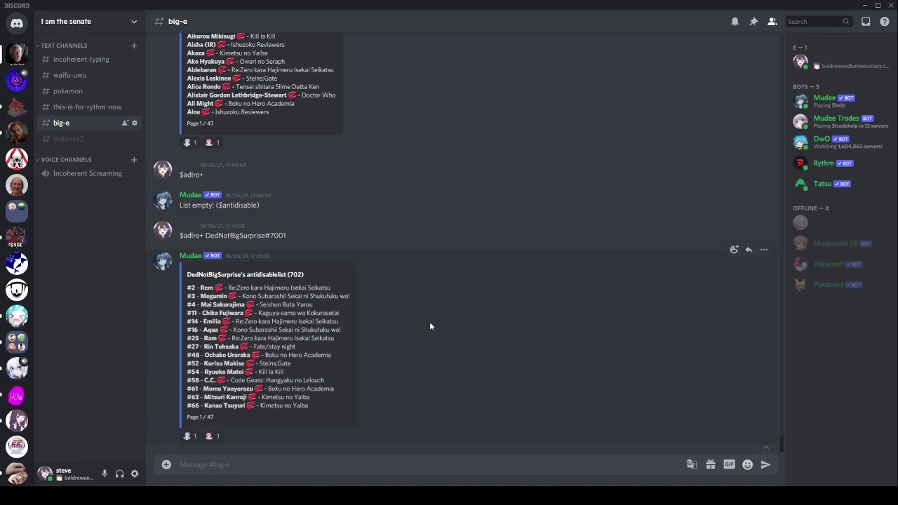
Step: In KEYS1's #general, send $adlu and $adlhu for your full and 110-entry antidisable lists
scroll(16, 263, down, 5)
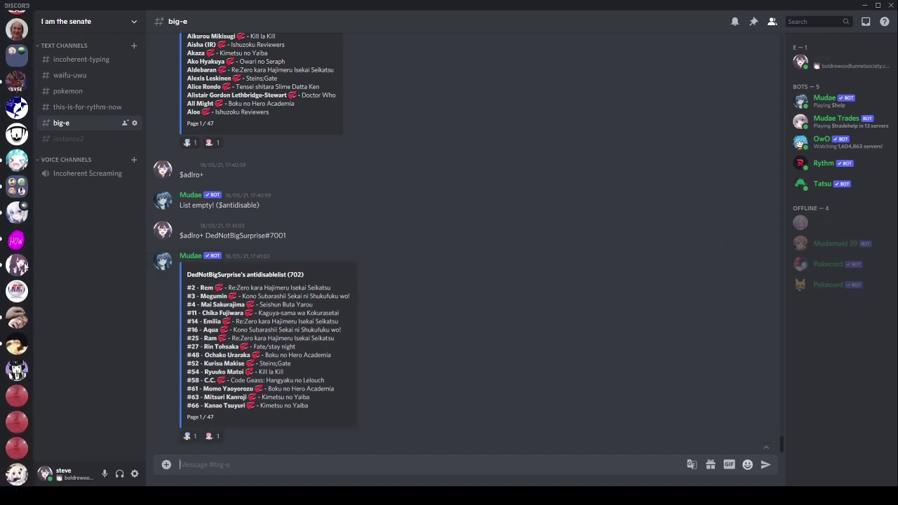
click(17, 396)
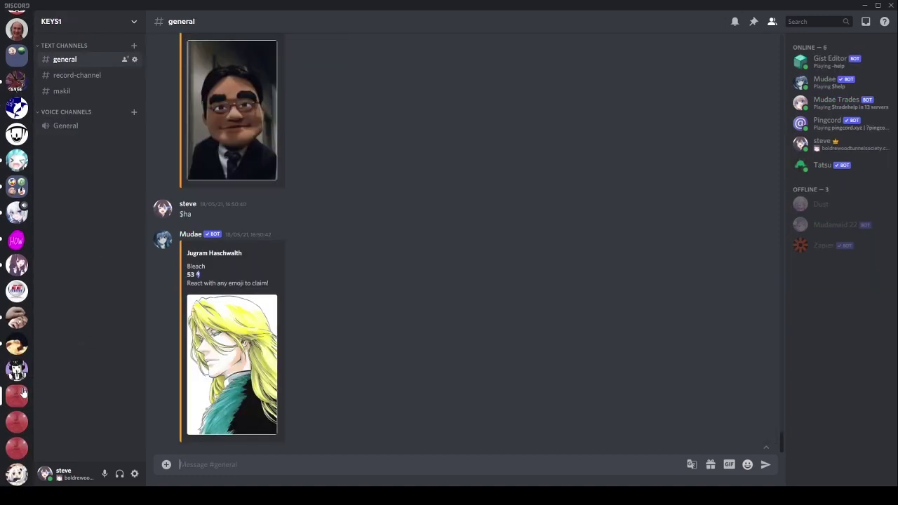
text($adlu)
key(Return)
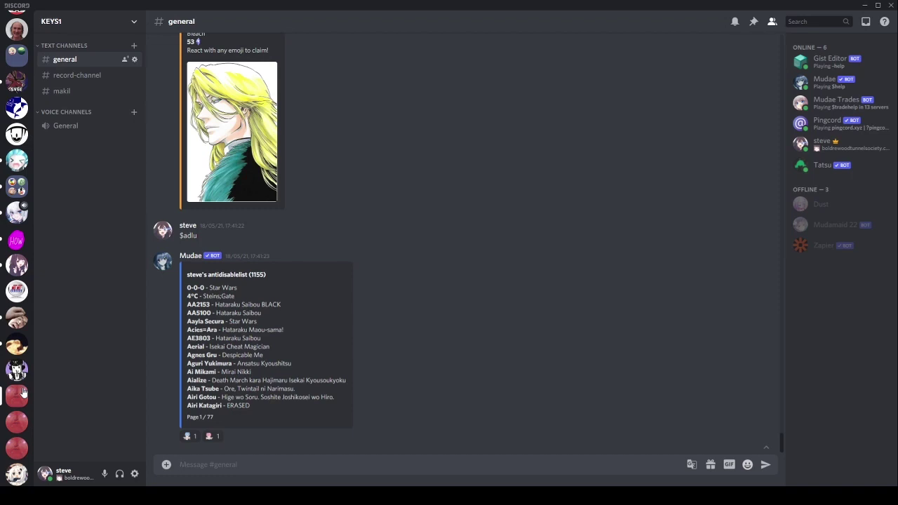
text($adlhu)
key(Return)
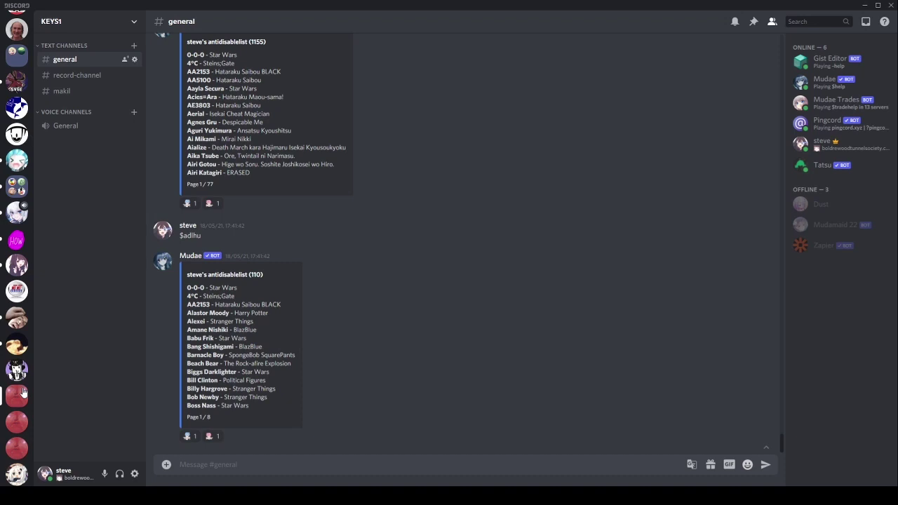
Step: Send $llhu and $slhu for your liked characters and tier list
text($llhu)
key(Return)
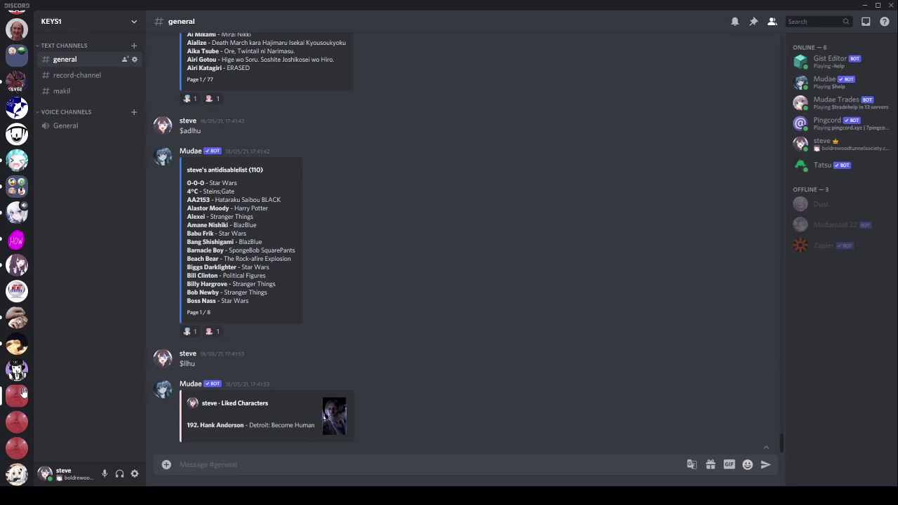
text($slhu)
key(Return)
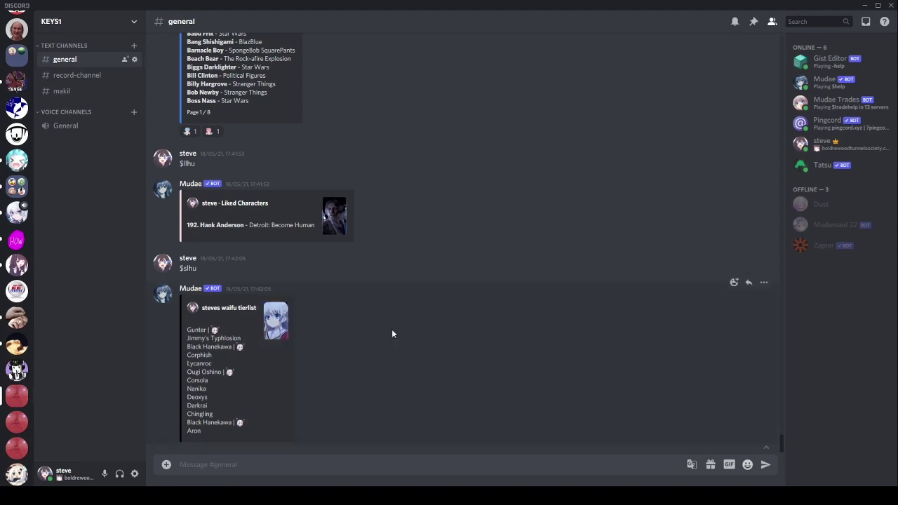
scroll(395, 332, up, 3)
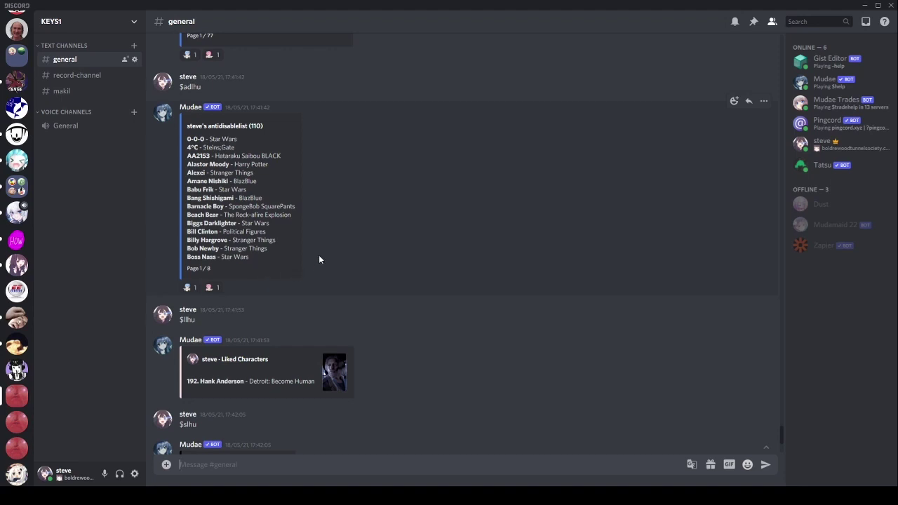
drag(186, 166, 226, 166)
double_click(199, 156)
double_click(193, 148)
click(376, 209)
scroll(354, 202, up, 3)
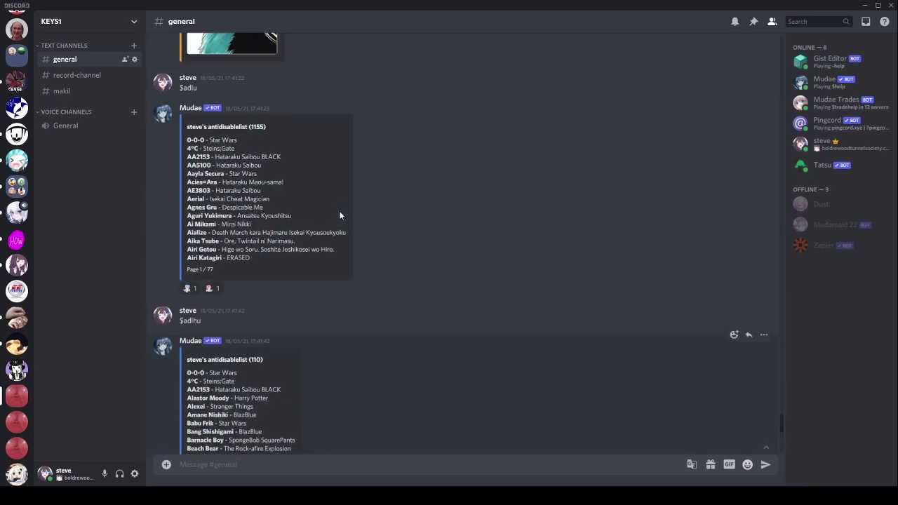
scroll(21, 42, up, 5)
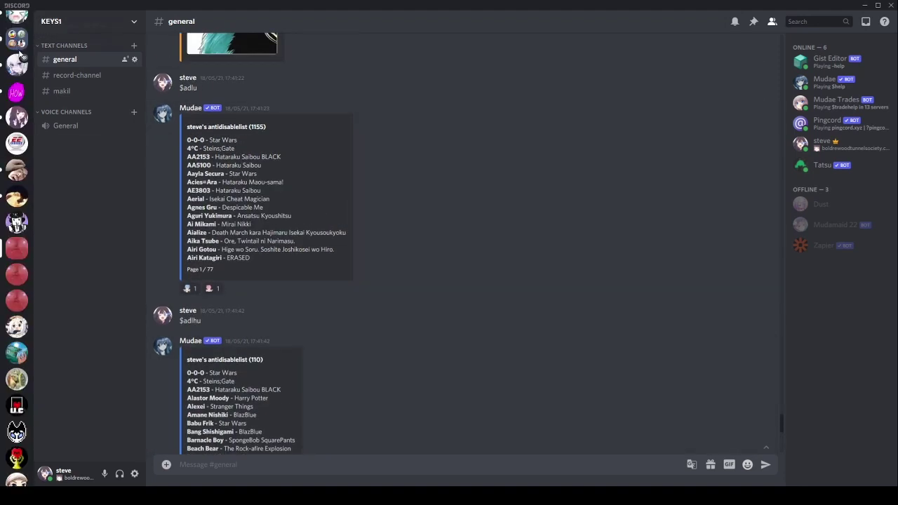
click(18, 52)
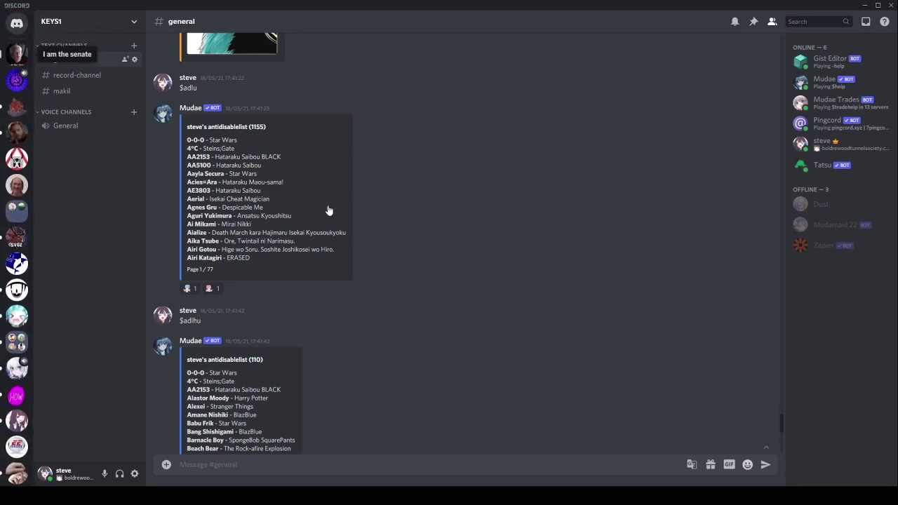
scroll(428, 239, up, 10)
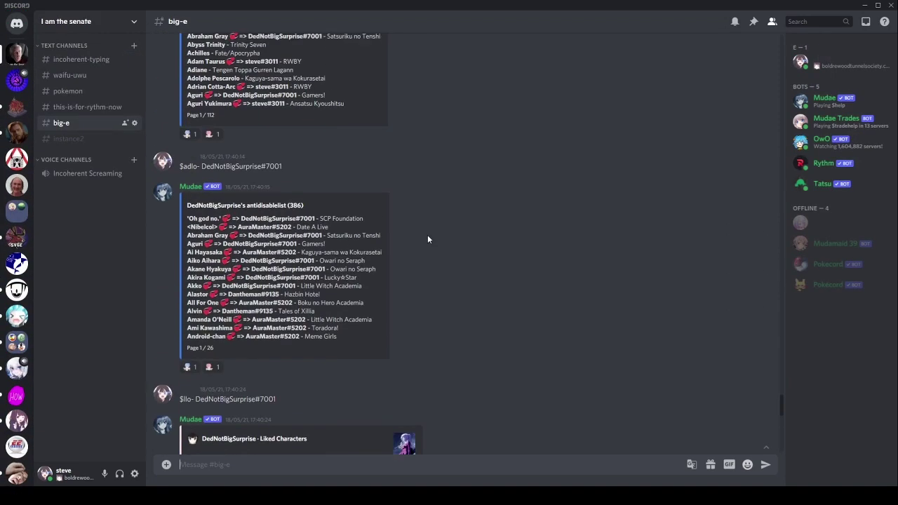
scroll(428, 239, up, 4)
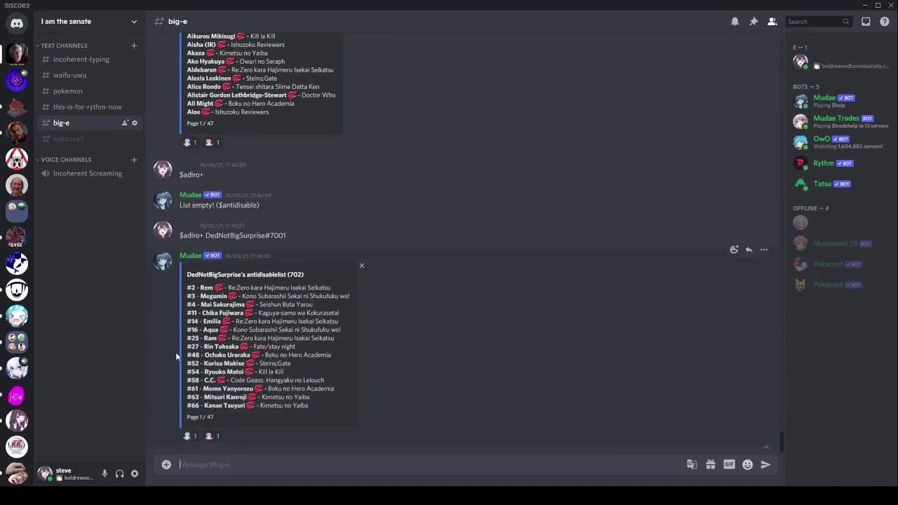
scroll(20, 393, down, 4)
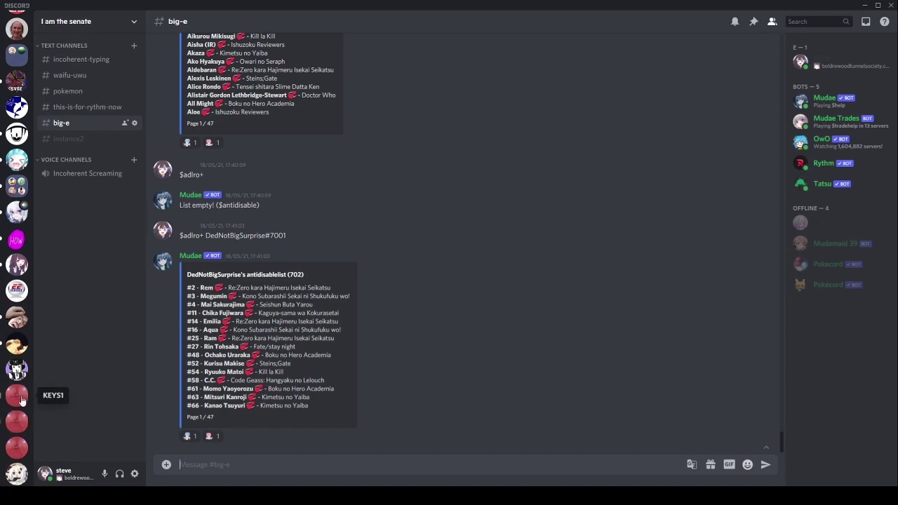
click(18, 397)
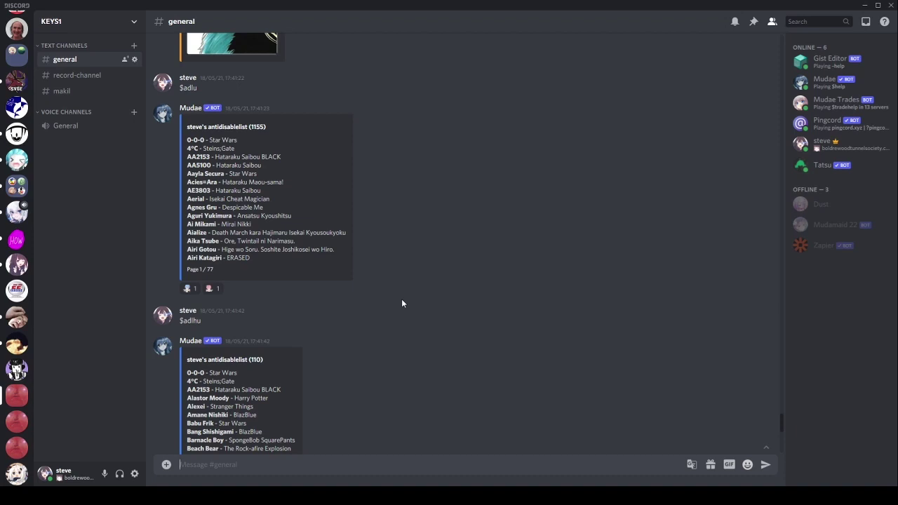
Step: Send $adlru in #general for the 77-page rank-sorted list headed by #1 Zero Two
scroll(402, 303, down, 5)
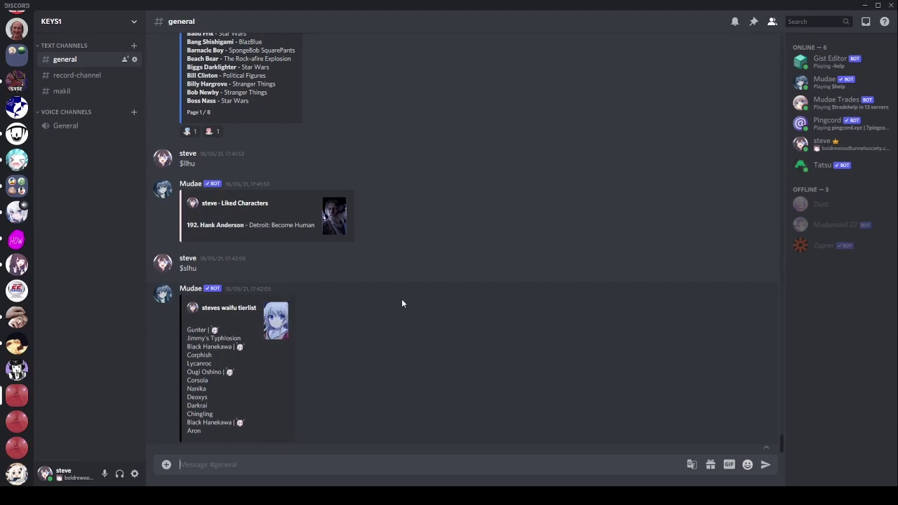
text($adlr)
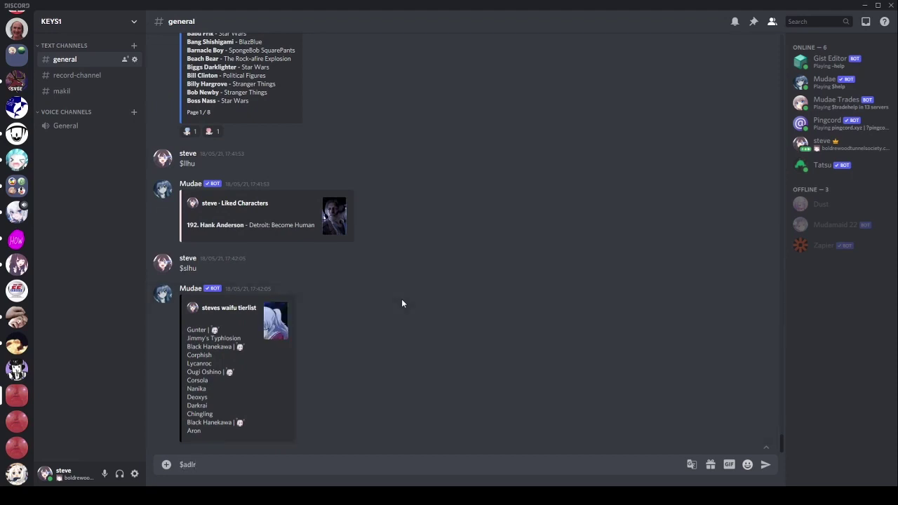
text(u)
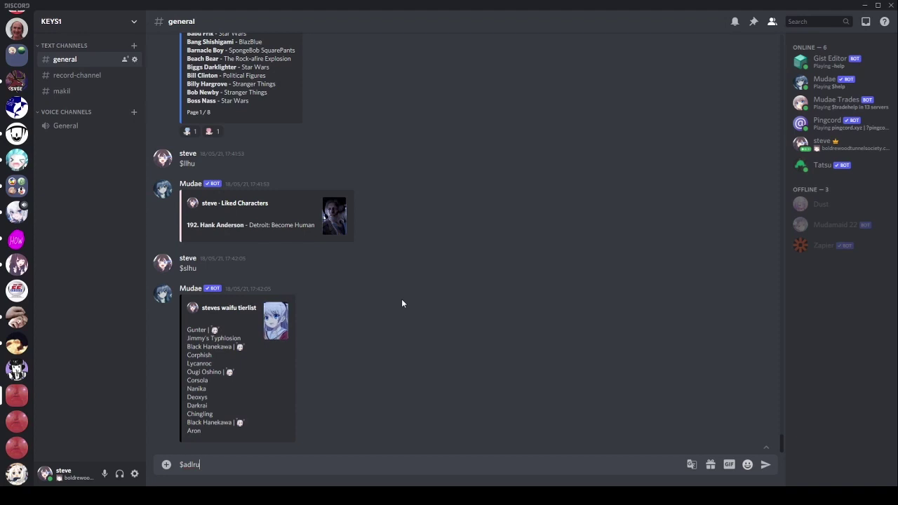
key(Return)
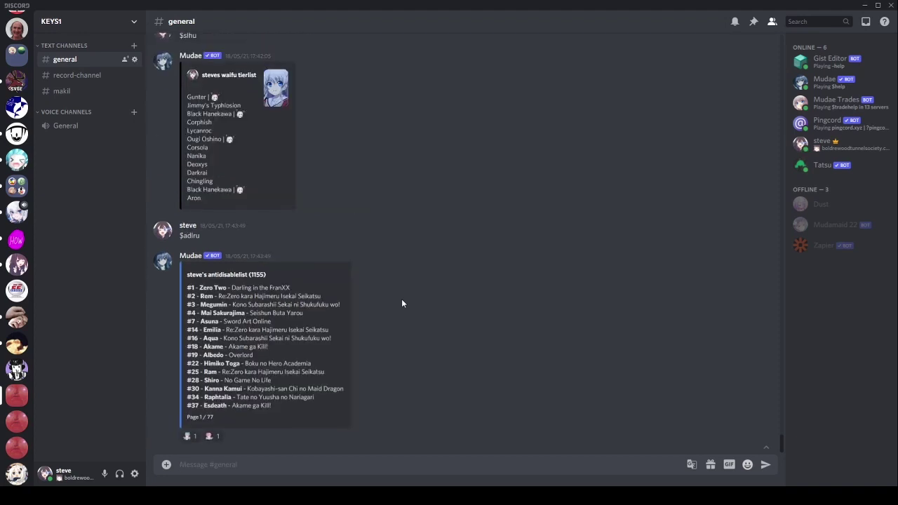